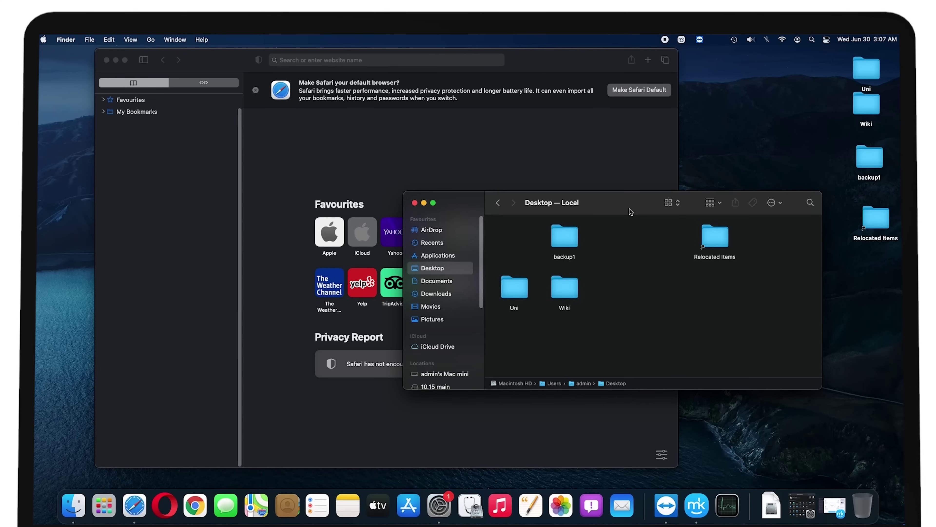
Relaunch Finder from its Dock icon's options menu
{"action": "right_click", "coordinate": [76, 501], "text": "alt"}
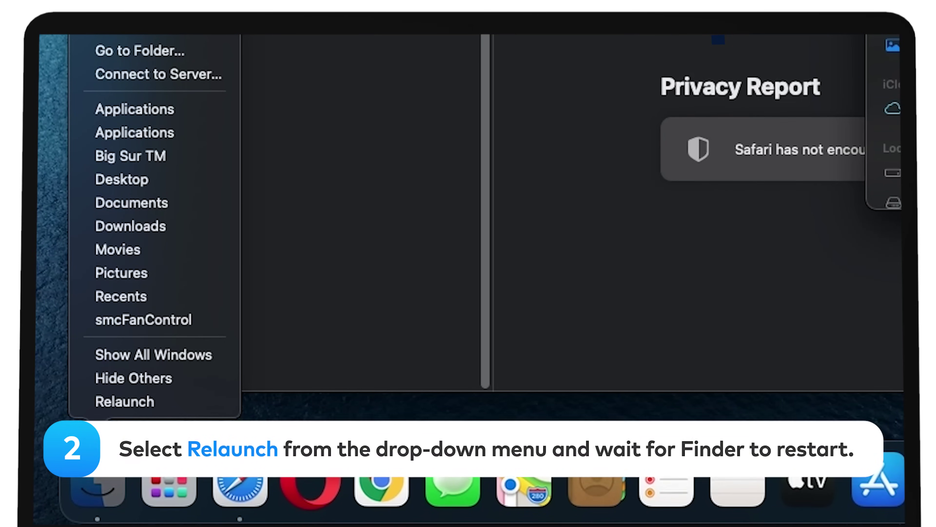
{"action": "left_click", "coordinate": [173, 404]}
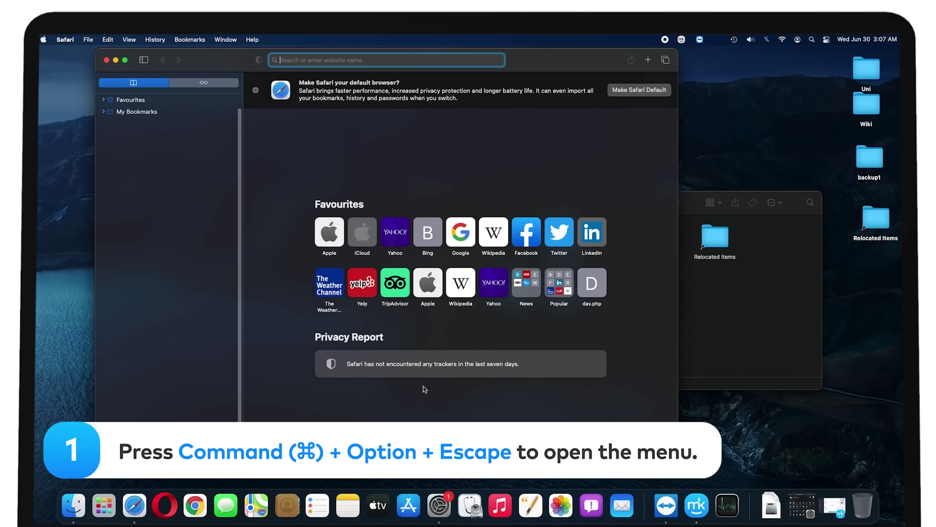
Select Finder in Force Quit Applications and confirm relaunching it
{"action": "key", "text": "super+alt+Escape"}
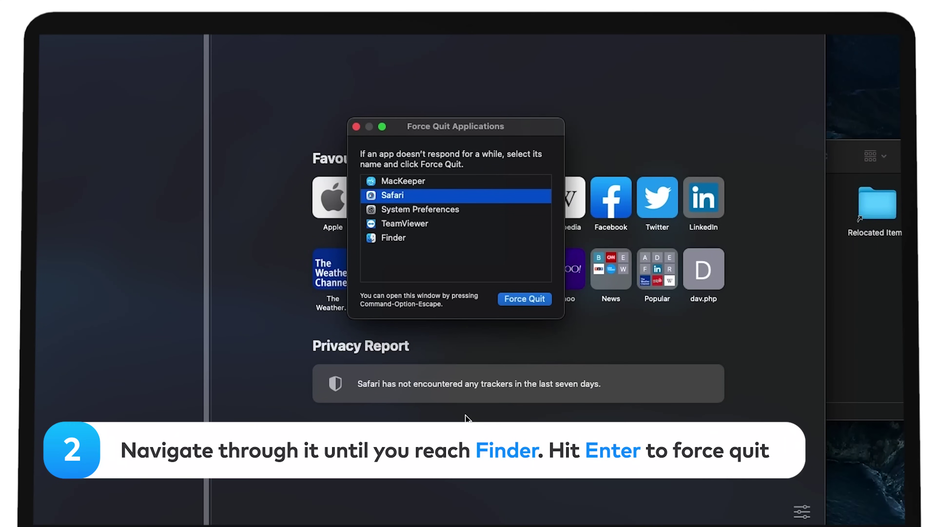
{"action": "key", "text": "Down"}
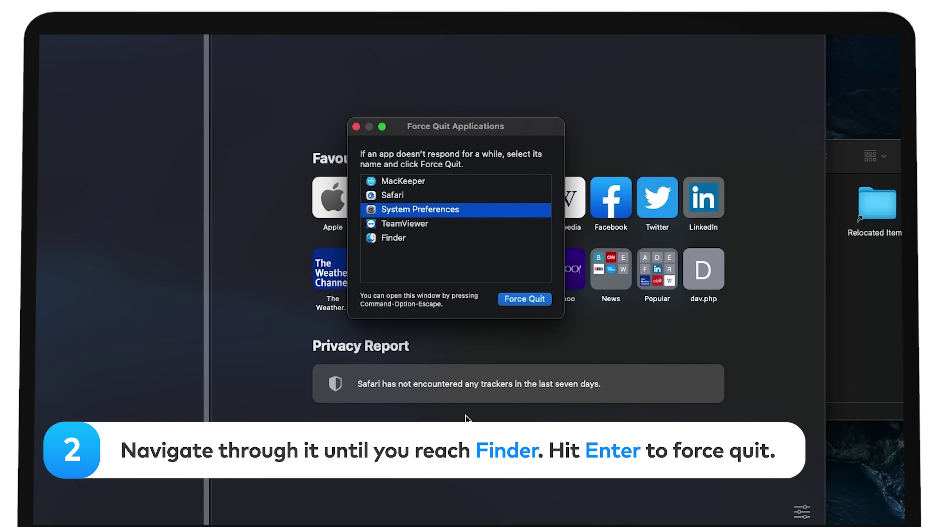
{"action": "key", "text": "Down"}
{"action": "key", "text": "Down"}
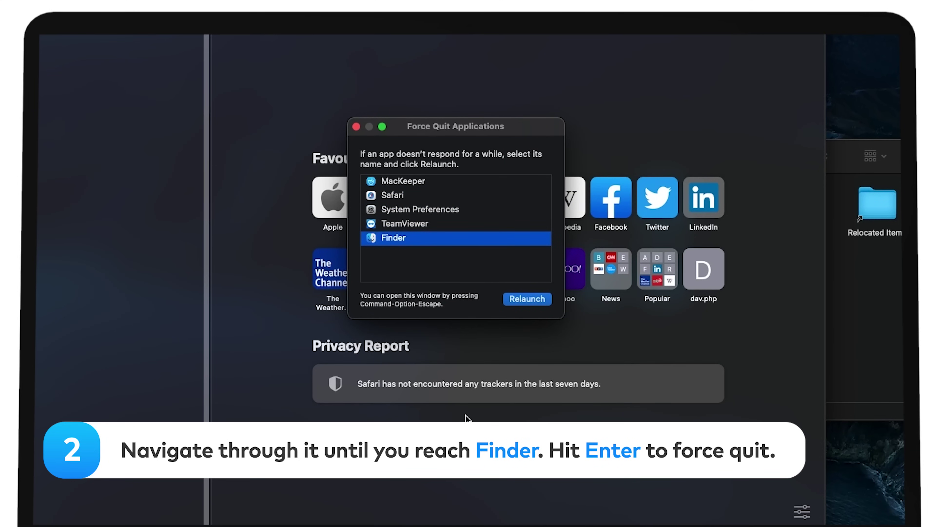
{"action": "key", "text": "Return"}
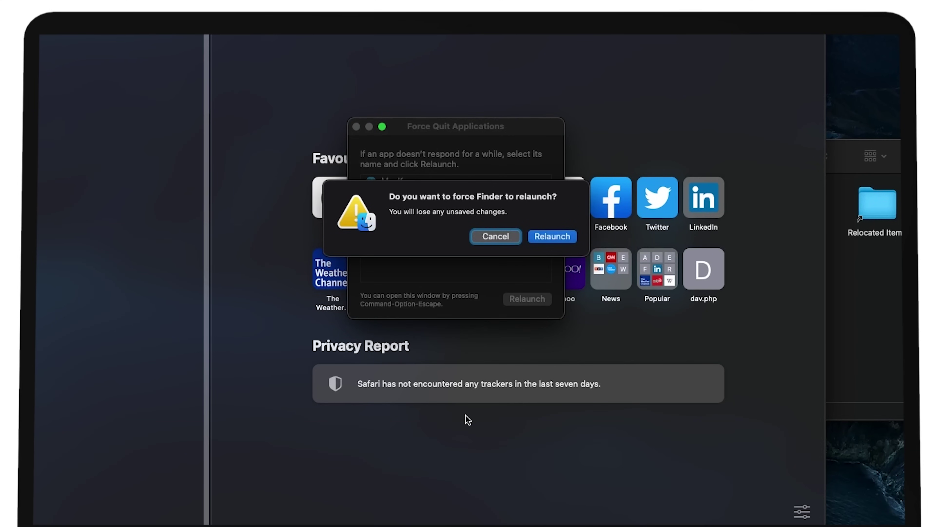
{"action": "key", "text": "Return"}
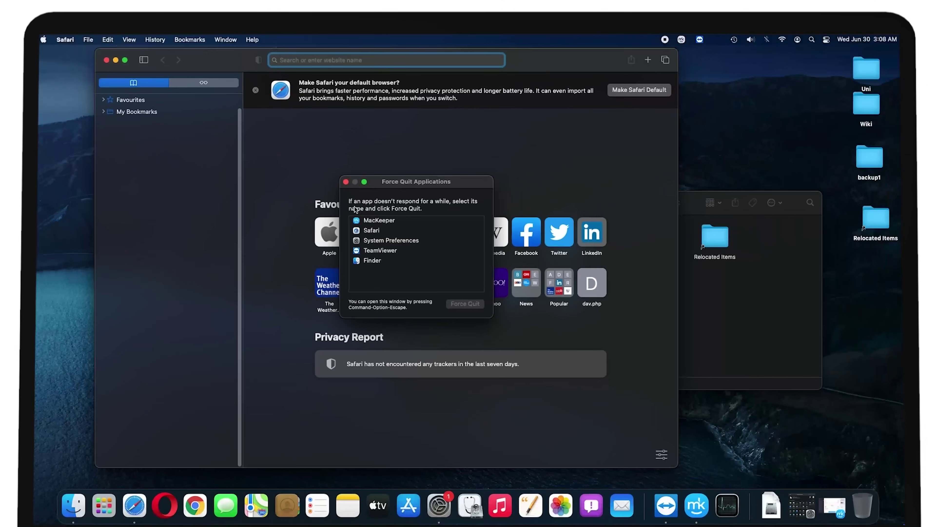
Close Force Quit Applications and launch Activity Monitor through Spotlight search
{"action": "left_click", "coordinate": [346, 182]}
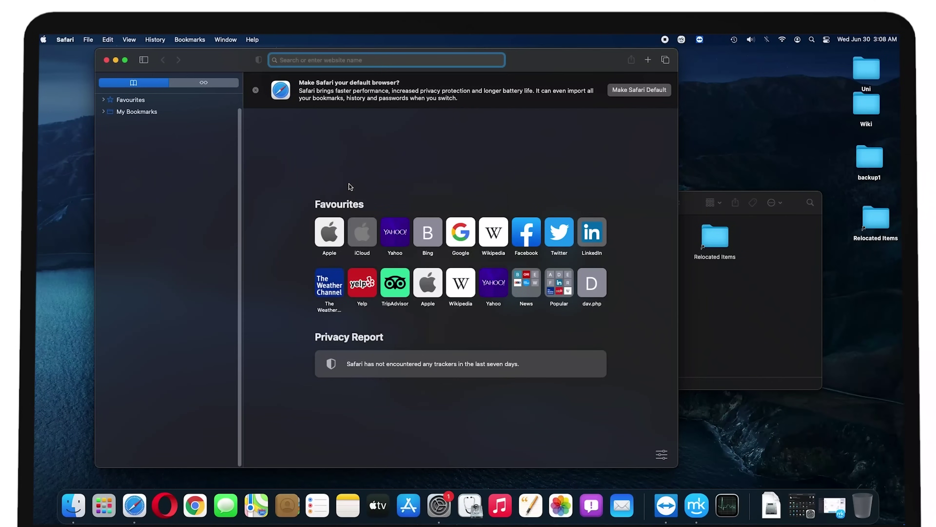
{"action": "key", "text": "super+space"}
{"action": "type", "text": "ac"}
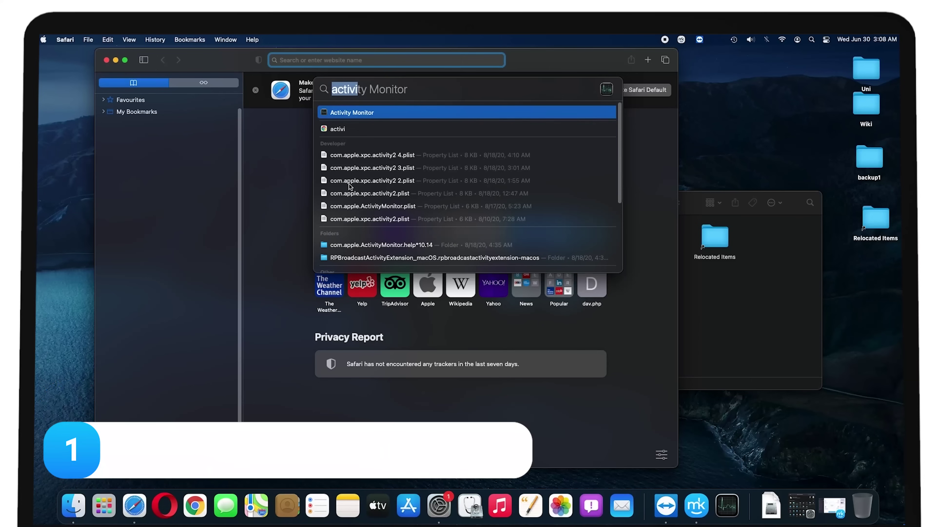
{"action": "type", "text": "tivity"}
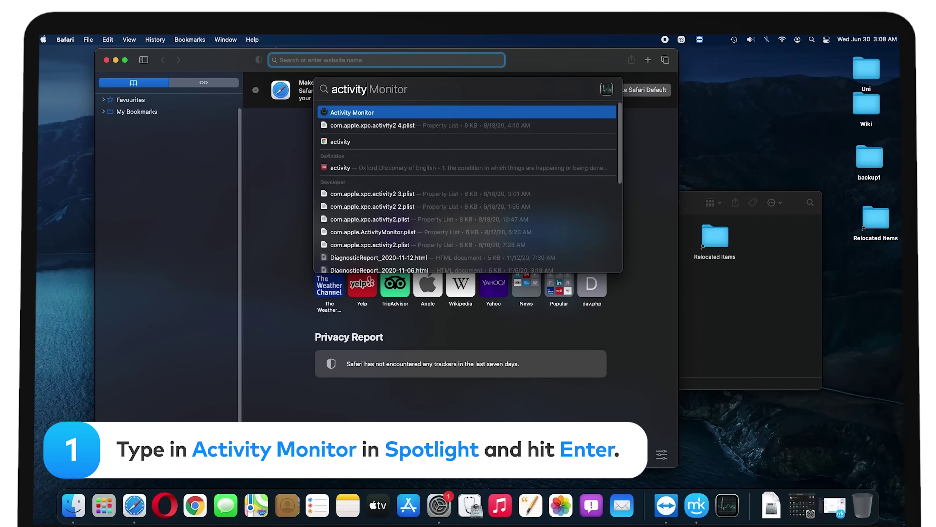
{"action": "key", "text": "Return"}
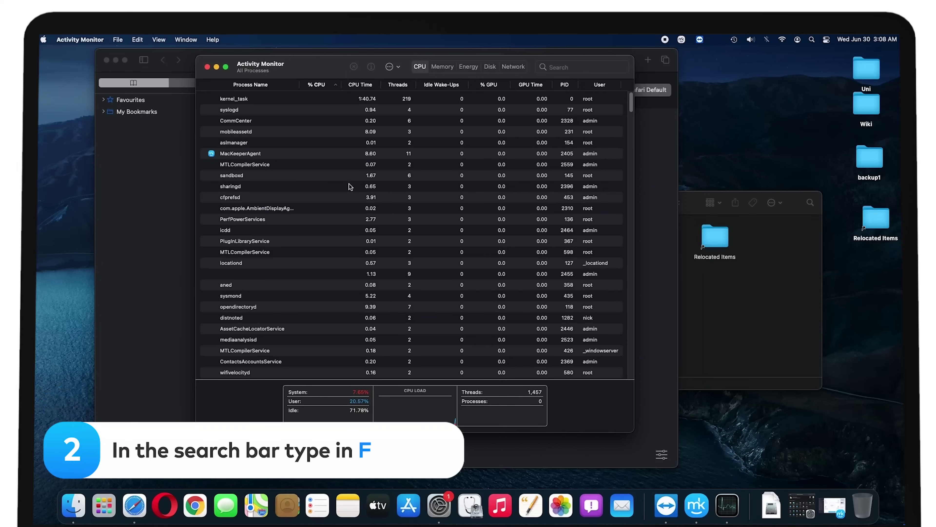
Filter Activity Monitor's processes by 'finder' and quit the Finder process
{"action": "left_click", "coordinate": [575, 67]}
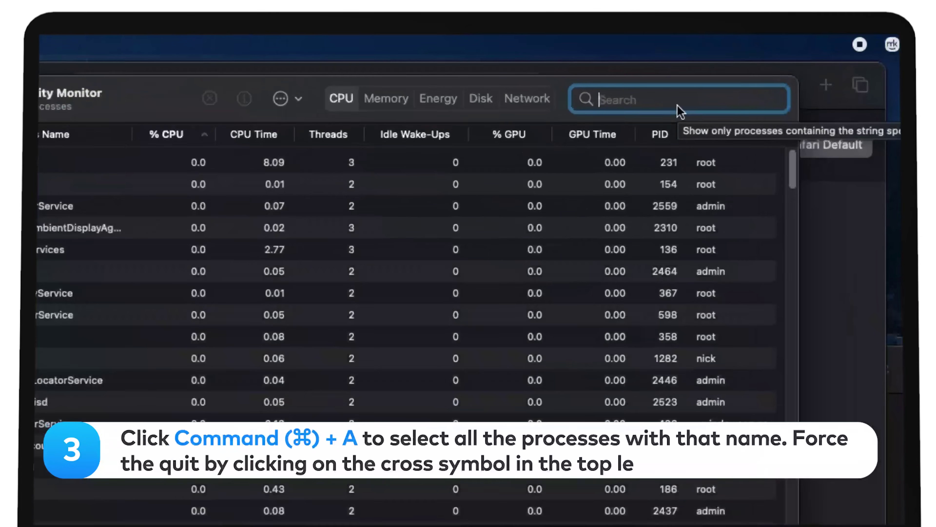
{"action": "type", "text": "finder"}
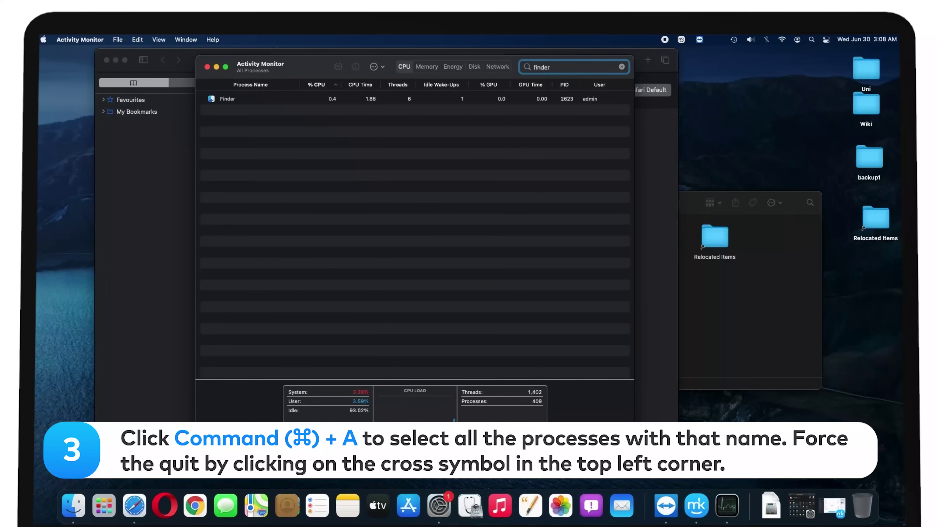
{"action": "left_click", "coordinate": [489, 98]}
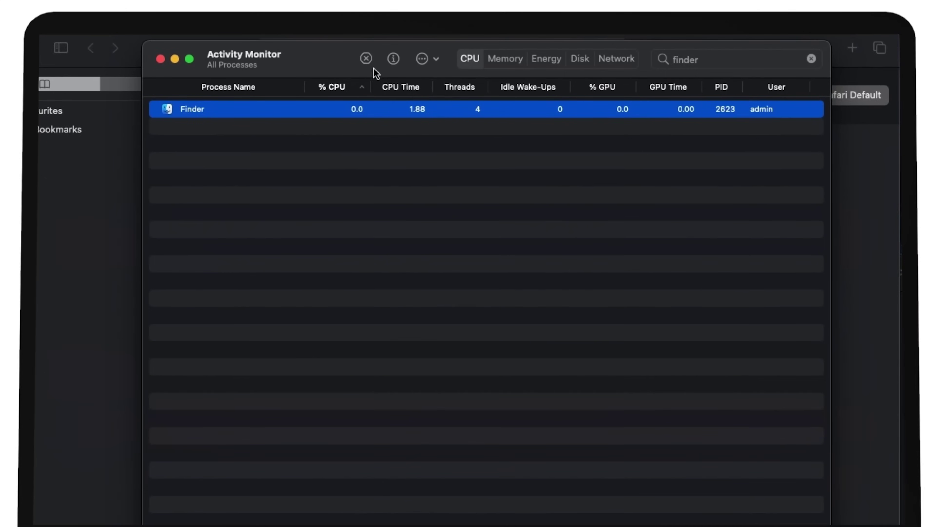
{"action": "left_click", "coordinate": [366, 59]}
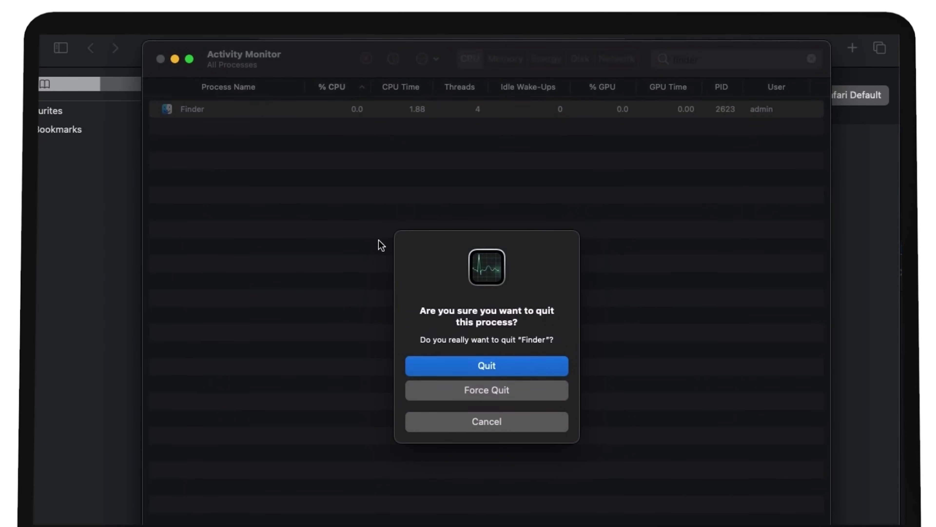
{"action": "left_click", "coordinate": [445, 392]}
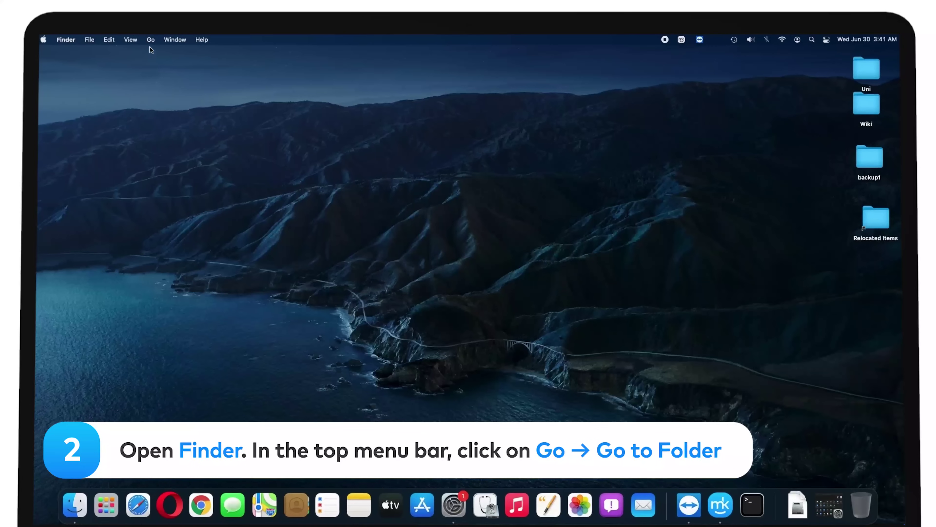
Jump to the ~/Library/ folder using Go to Folder
{"action": "left_click", "coordinate": [149, 41]}
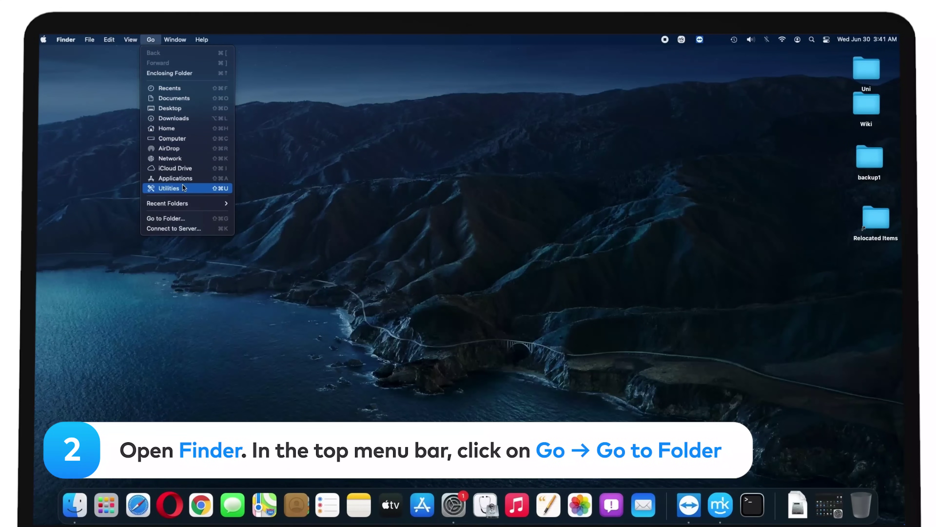
{"action": "left_click", "coordinate": [195, 215]}
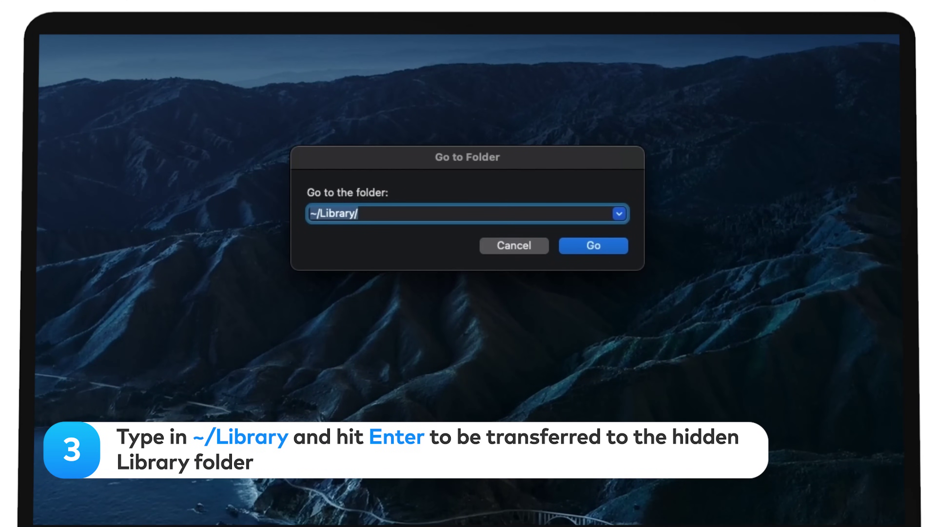
{"action": "key", "text": "Return"}
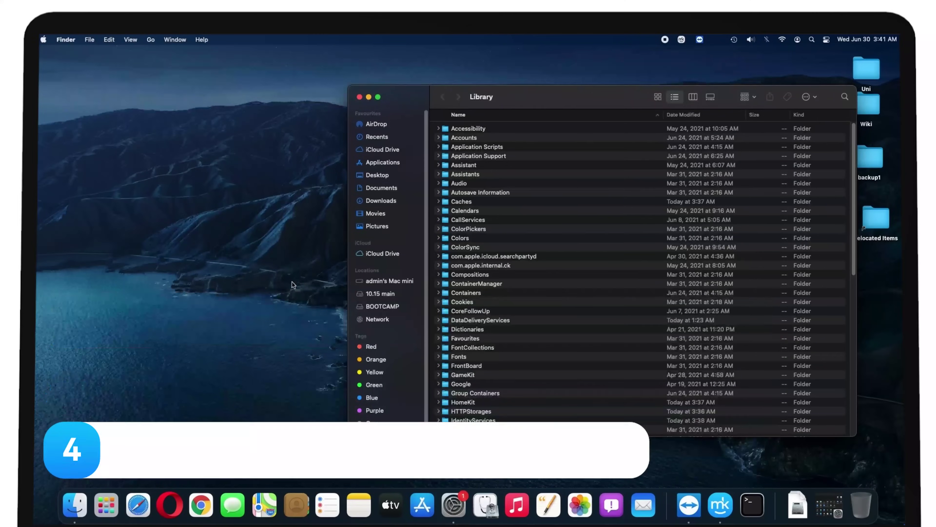
Drag com.apple.finder.plist from Library's Preferences folder onto the Desktop
{"action": "left_click", "coordinate": [545, 328]}
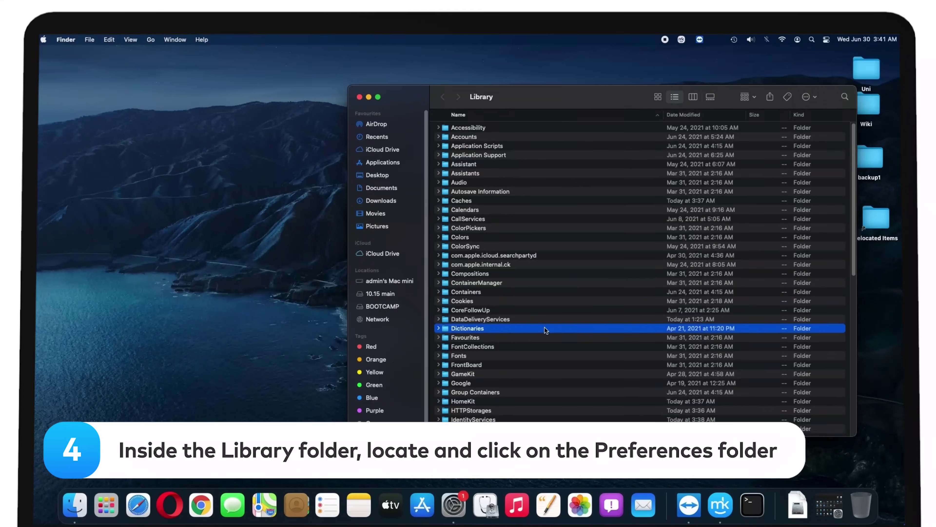
{"action": "scroll", "coordinate": [545, 330], "scroll_direction": "down", "scroll_amount": 10}
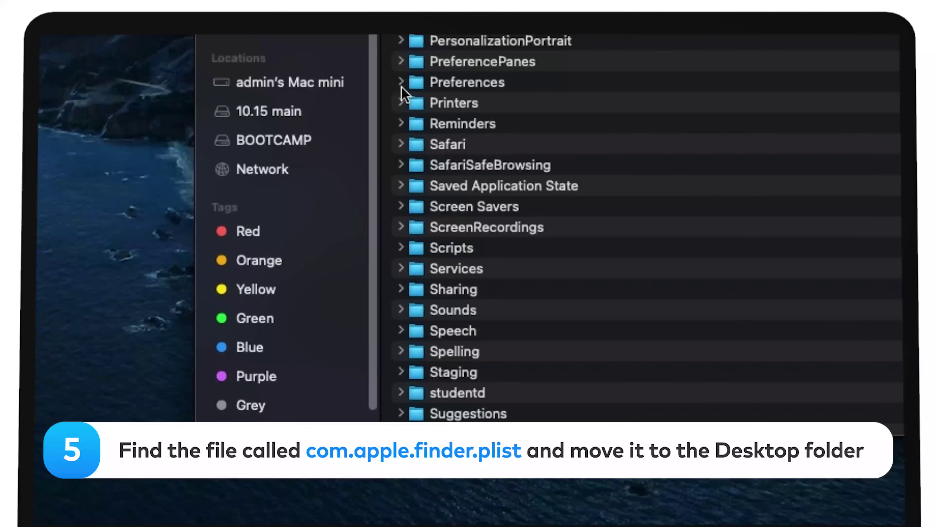
{"action": "left_click", "coordinate": [402, 83]}
{"action": "scroll", "coordinate": [553, 169], "scroll_direction": "down", "scroll_amount": 5}
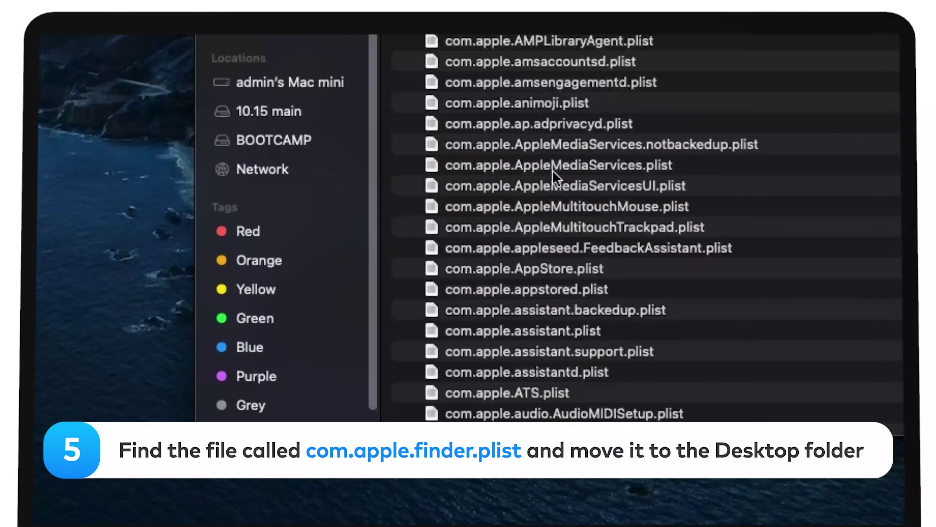
{"action": "scroll", "coordinate": [552, 170], "scroll_direction": "down", "scroll_amount": 20}
{"action": "scroll", "coordinate": [553, 169], "scroll_direction": "down", "scroll_amount": 8}
{"action": "left_click", "coordinate": [527, 216]}
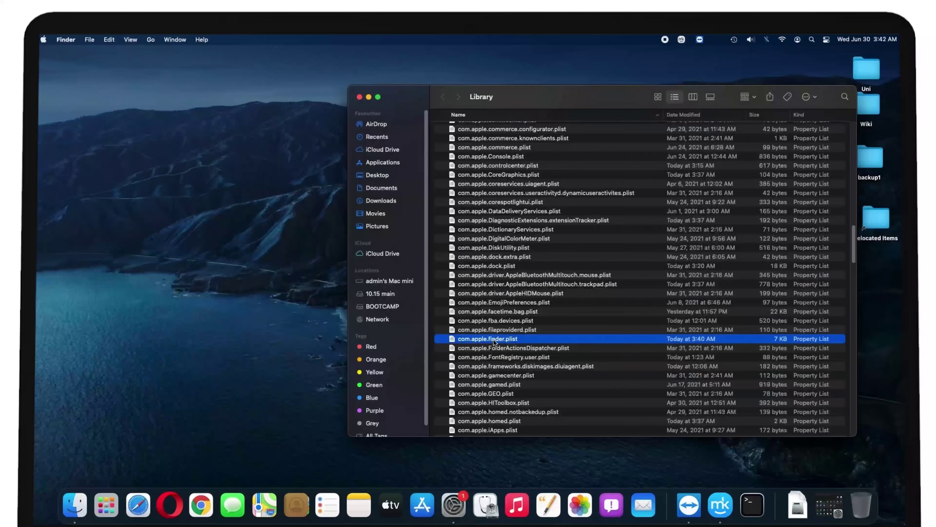
{"action": "left_click_drag", "start_coordinate": [493, 339], "coordinate": [280, 332]}
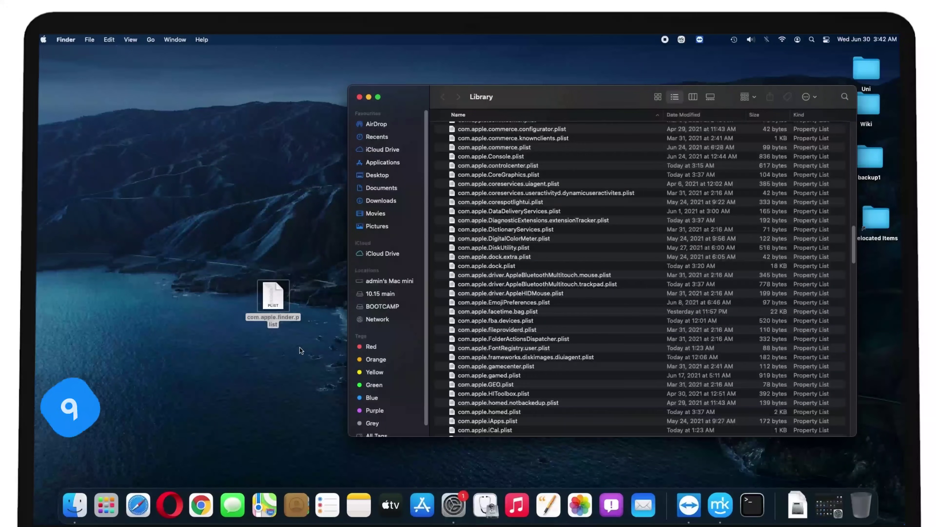
{"action": "left_click", "coordinate": [43, 42]}
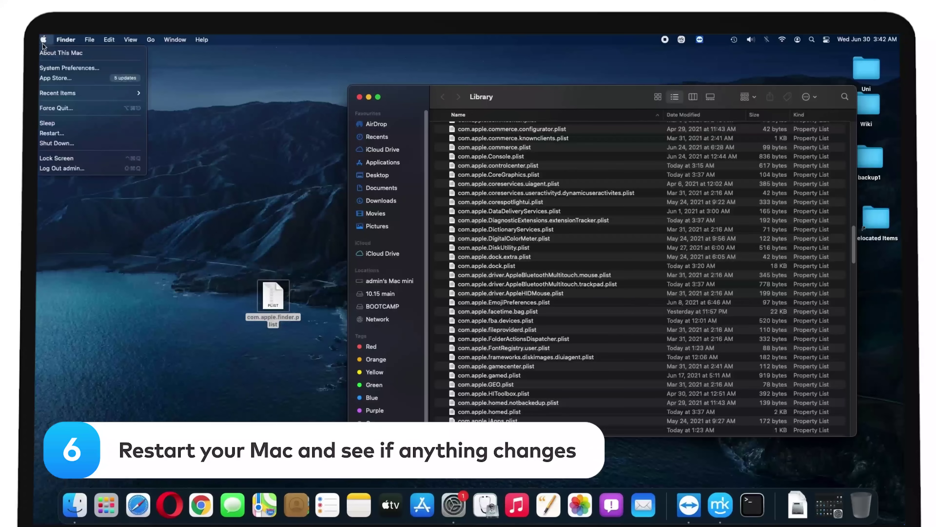
{"action": "left_click", "coordinate": [70, 134]}
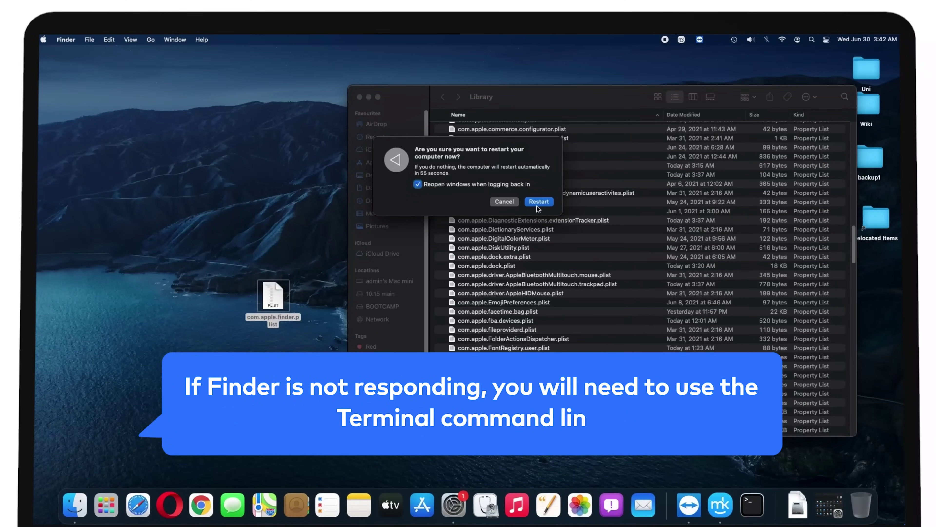
{"action": "left_click", "coordinate": [503, 203]}
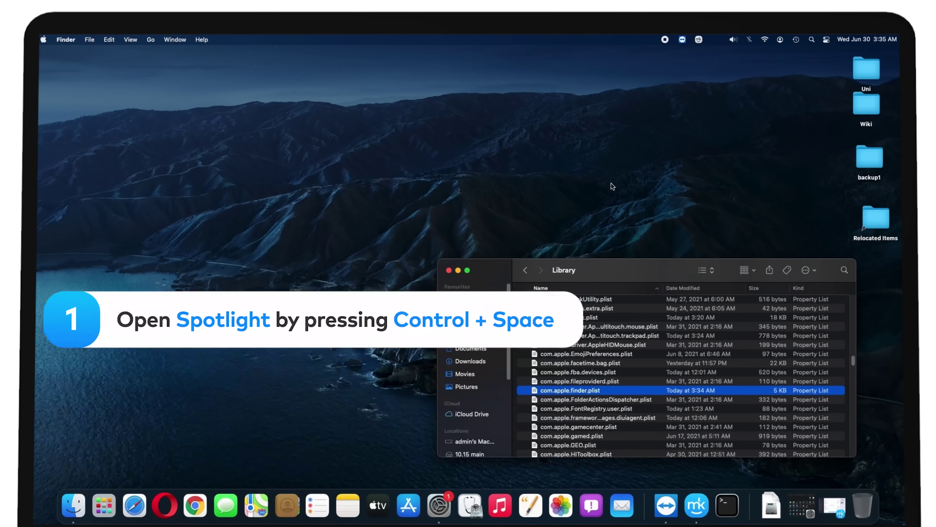
Delete ~/Library/Preferences/com.apple.finder.plist with rm in Terminal, then choose Restart from the Apple menu
{"action": "key", "text": "ctrl+space"}
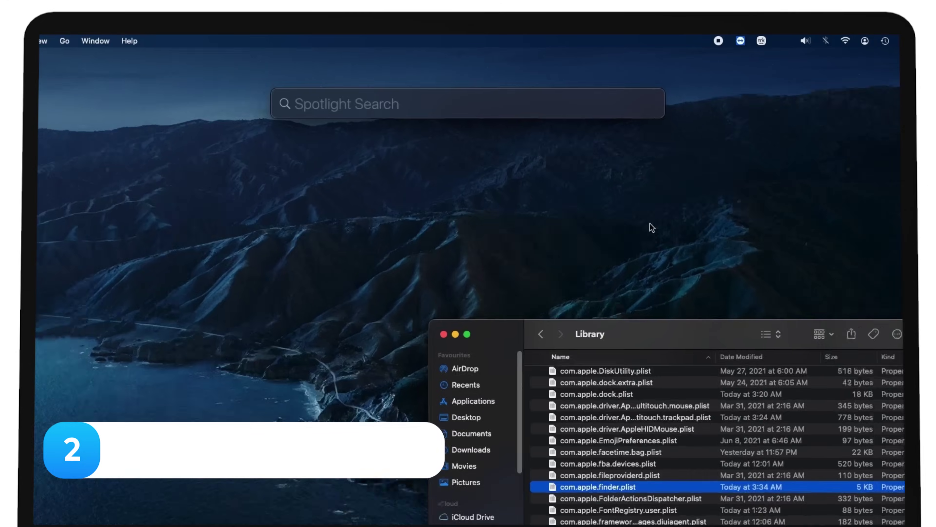
{"action": "type", "text": "terminal"}
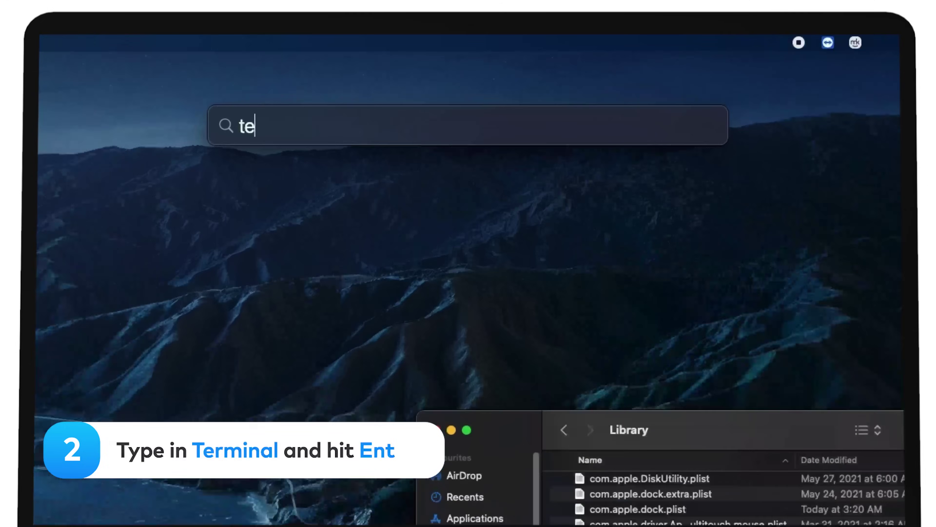
{"action": "key", "text": "Return"}
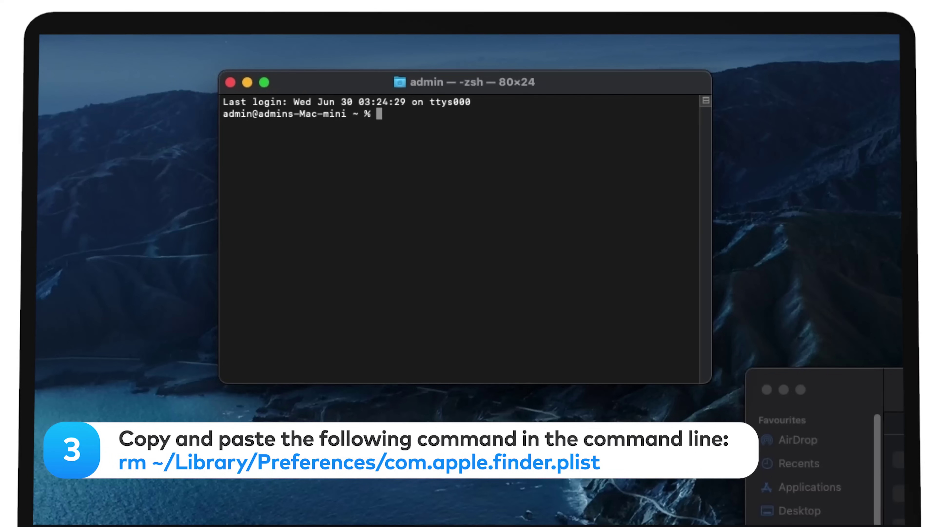
{"action": "type", "text": "rm ~/Library/Preferences/com.apple.finder.plist"}
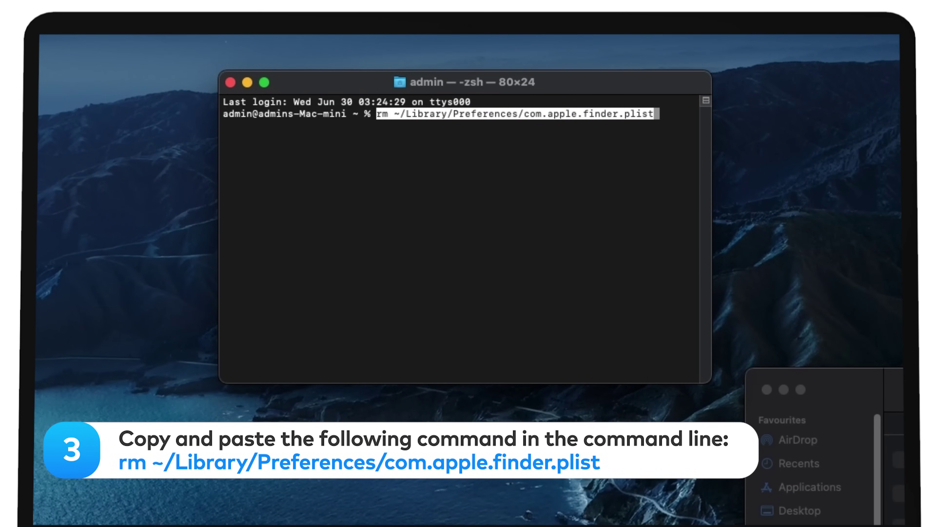
{"action": "key", "text": "Return"}
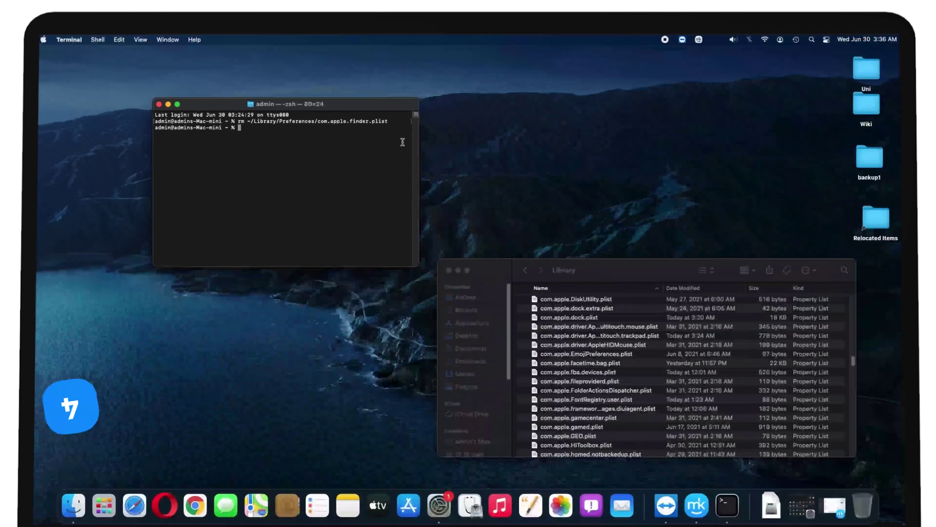
{"action": "left_click", "coordinate": [43, 39]}
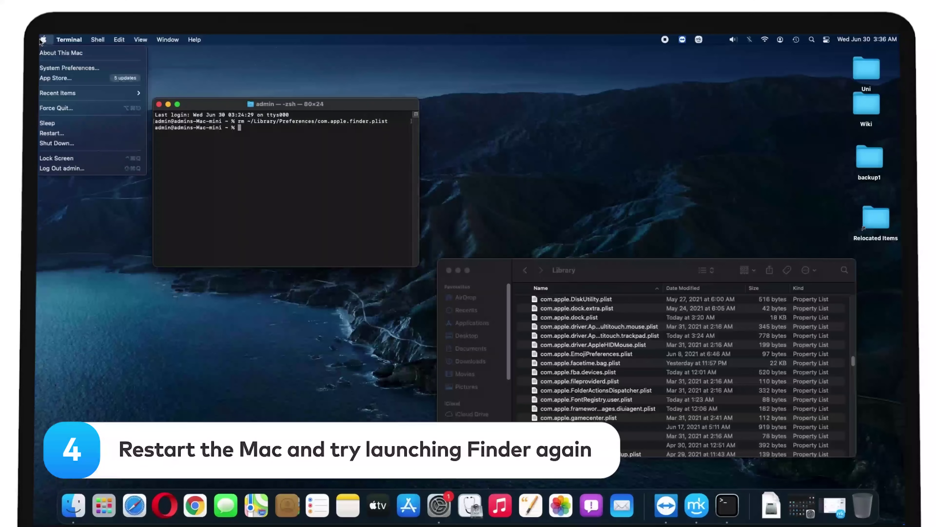
{"action": "left_click", "coordinate": [82, 138]}
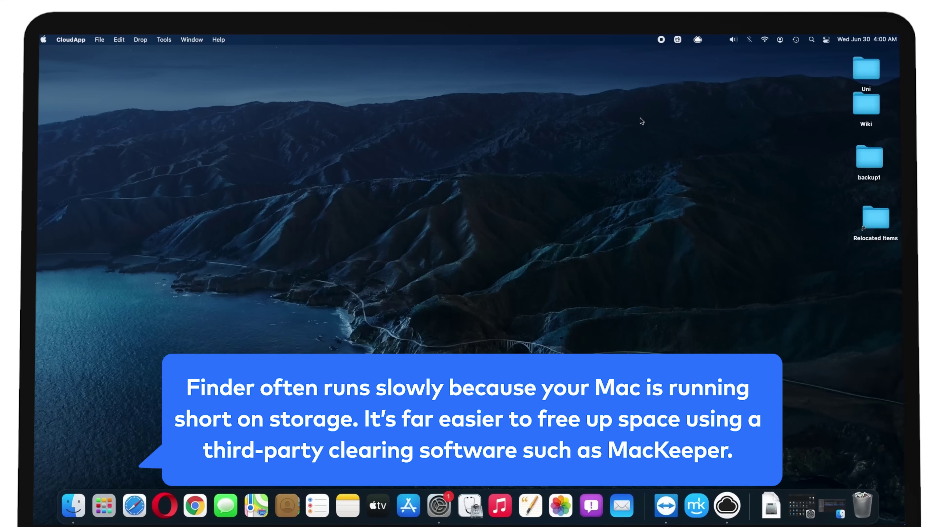
Rescan and clean 291.2 MB of junk in Safe Cleanup, then run a Duplicates Finder scan
{"action": "left_click", "coordinate": [678, 39]}
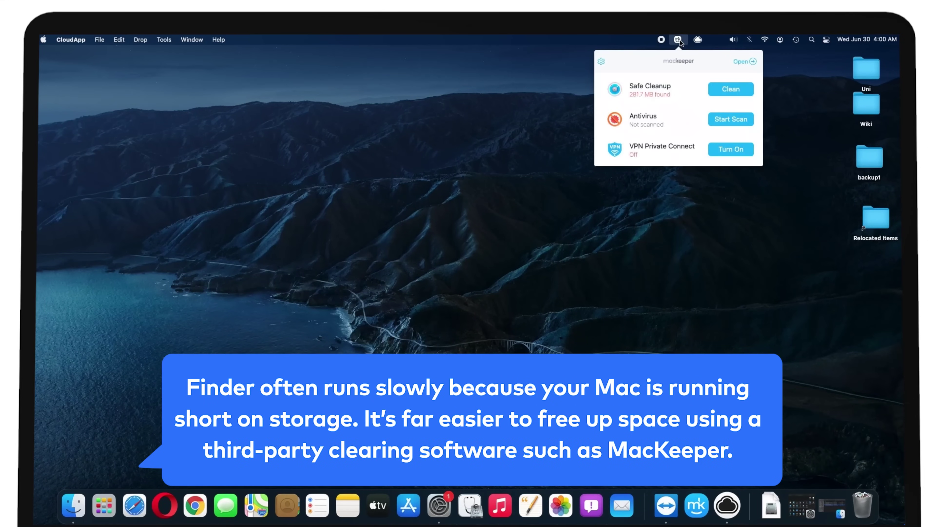
{"action": "left_click", "coordinate": [740, 62]}
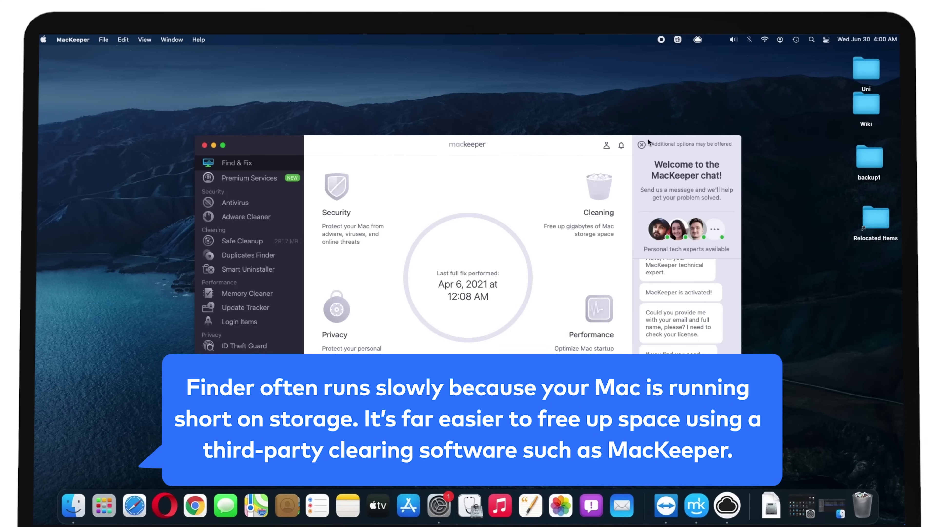
{"action": "left_click", "coordinate": [247, 244]}
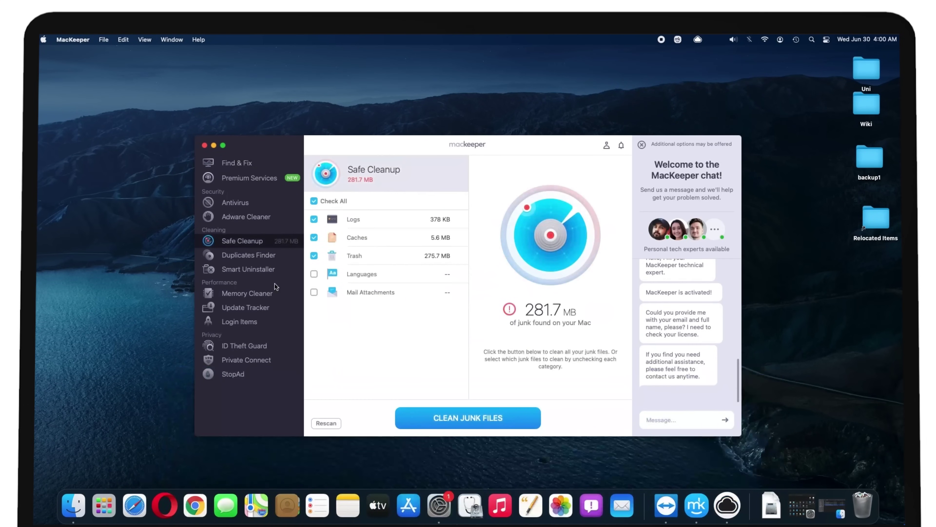
{"action": "left_click", "coordinate": [325, 422]}
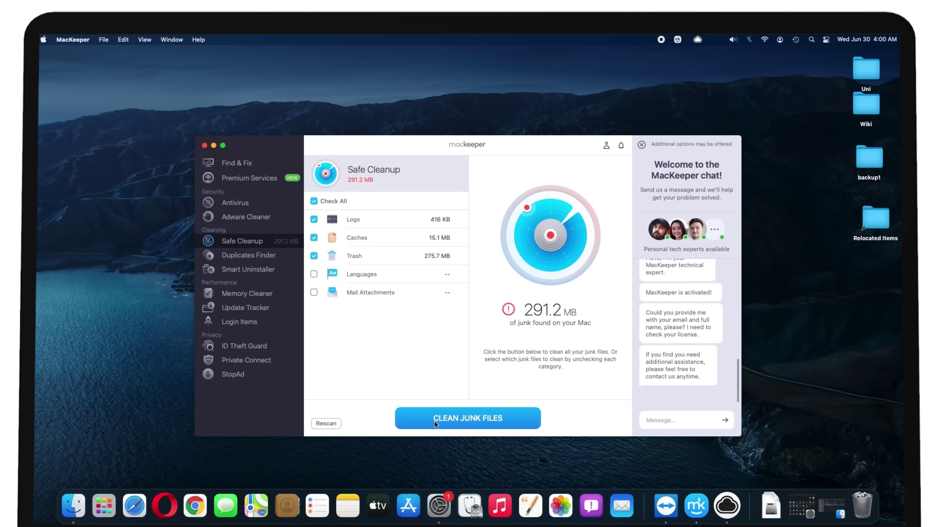
{"action": "left_click", "coordinate": [436, 421]}
{"action": "left_click", "coordinate": [556, 309]}
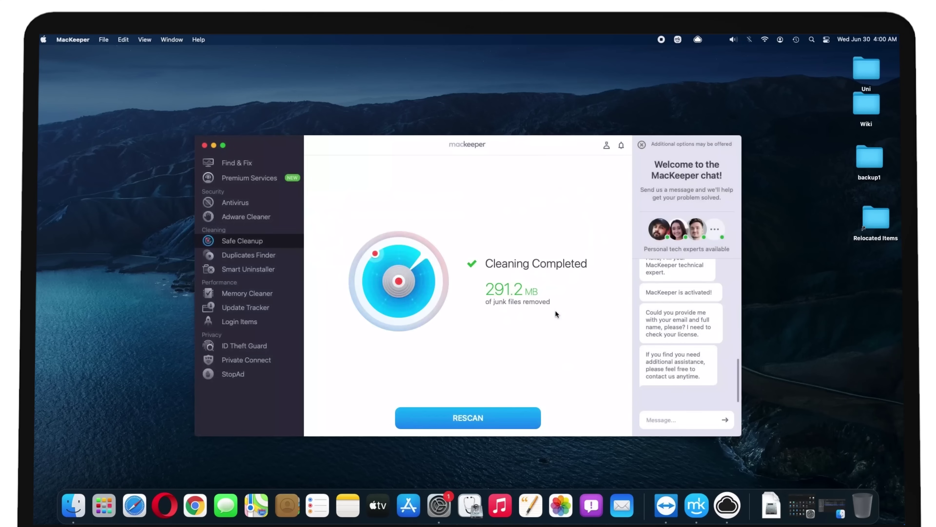
{"action": "left_click", "coordinate": [284, 258]}
{"action": "left_click", "coordinate": [448, 411]}
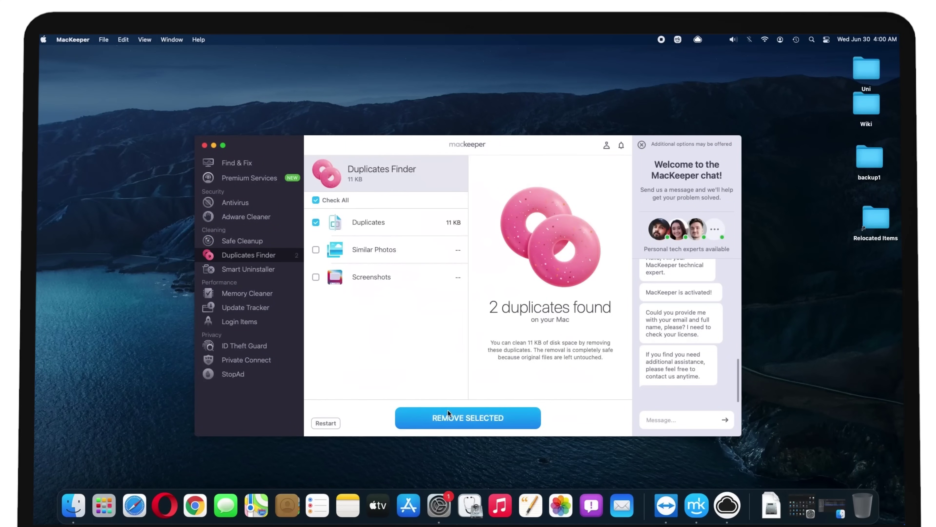
Remove the two duplicate files found by Duplicates Finder
{"action": "left_click", "coordinate": [390, 225]}
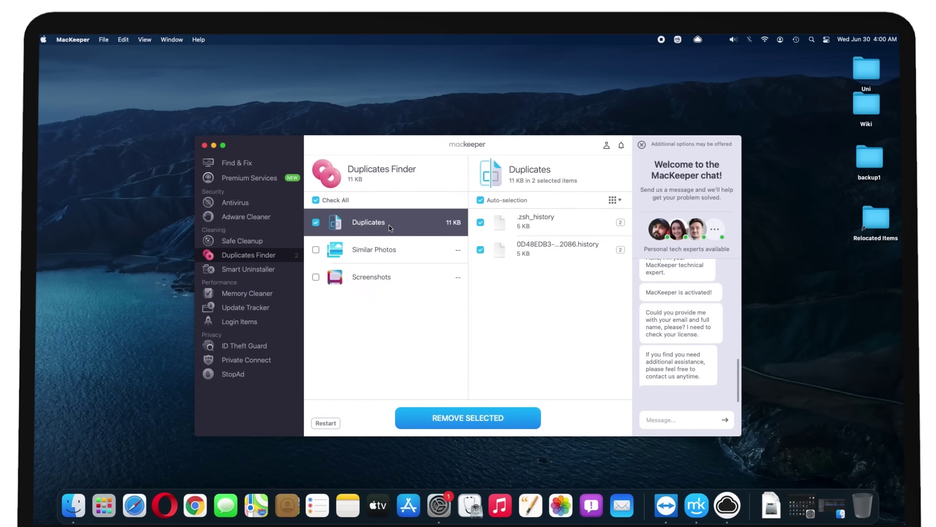
{"action": "left_click", "coordinate": [485, 419]}
{"action": "left_click", "coordinate": [514, 294]}
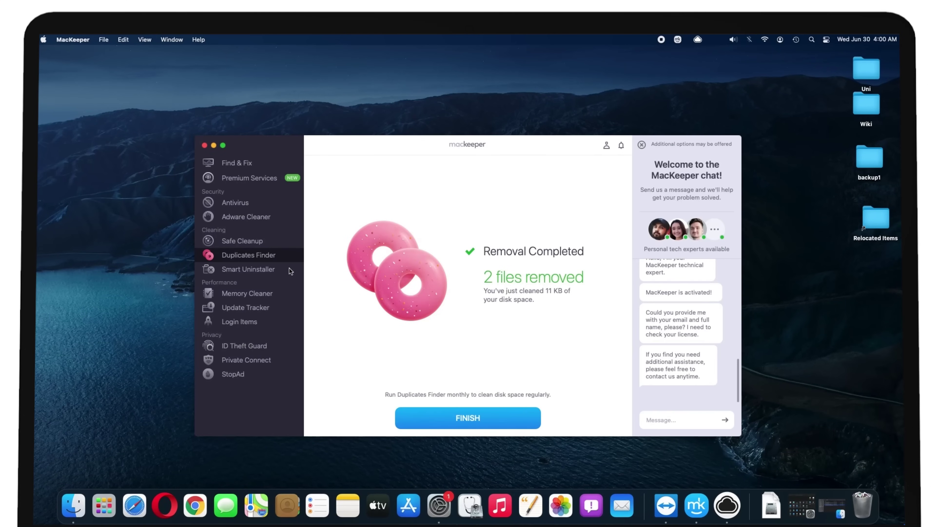
Run a Smart Uninstaller scan for installed apps
{"action": "left_click", "coordinate": [268, 268]}
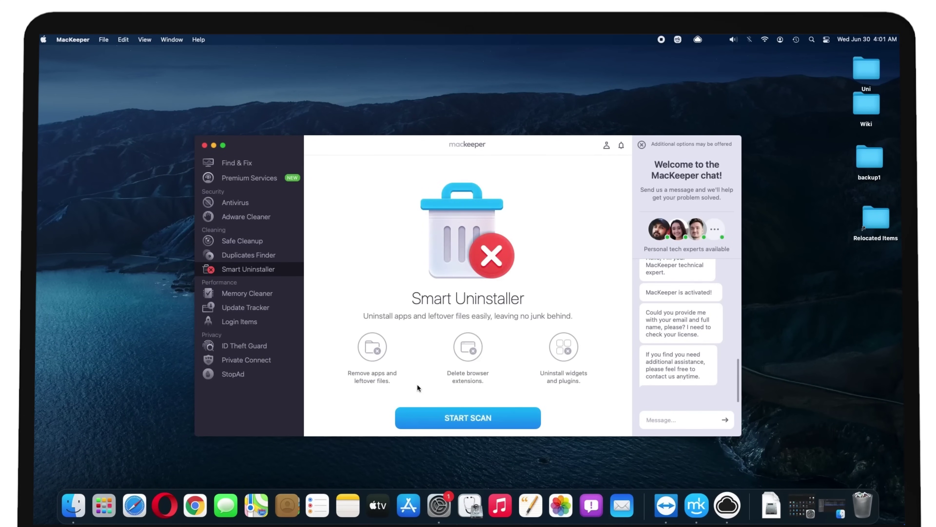
{"action": "left_click", "coordinate": [433, 418]}
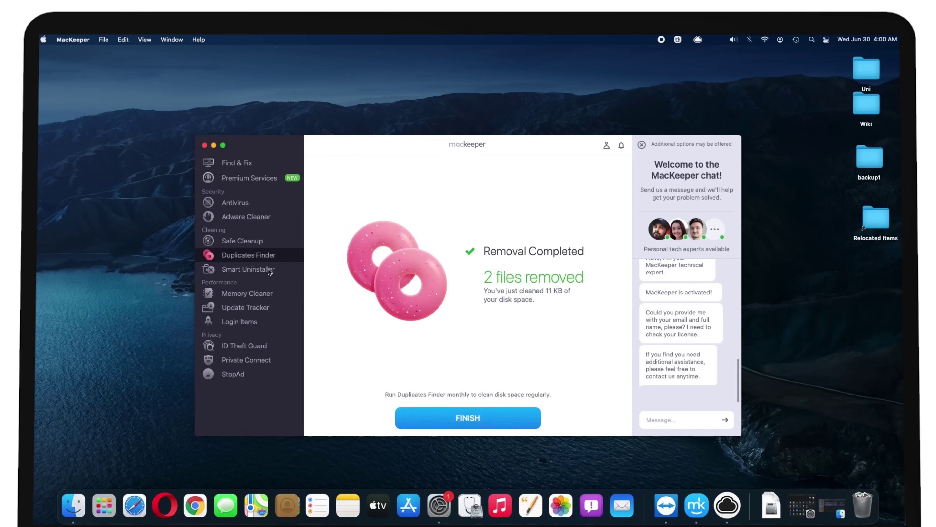
{"action": "left_click", "coordinate": [269, 269]}
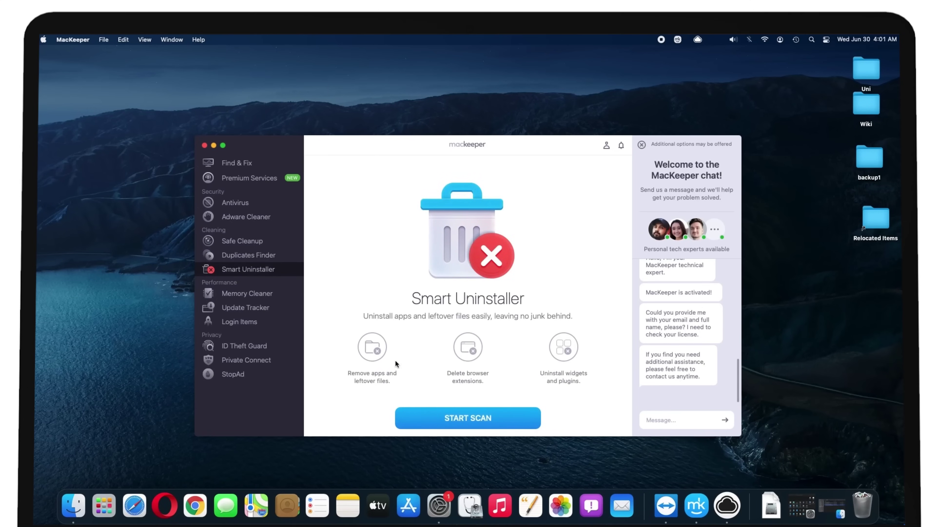
{"action": "left_click", "coordinate": [433, 417]}
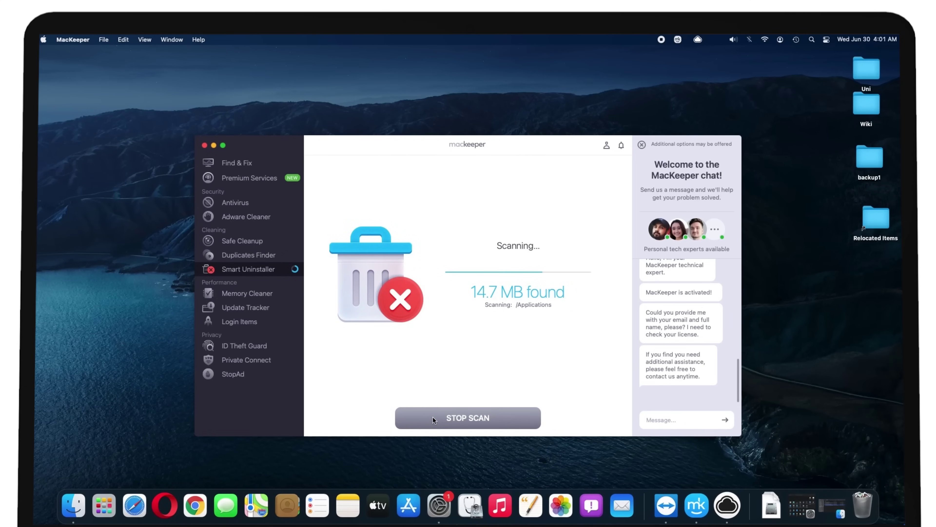
Check HiddenMe, Battery Health, Memory Clean 2 and Be Focused under Applications and remove them
{"action": "left_click", "coordinate": [405, 208]}
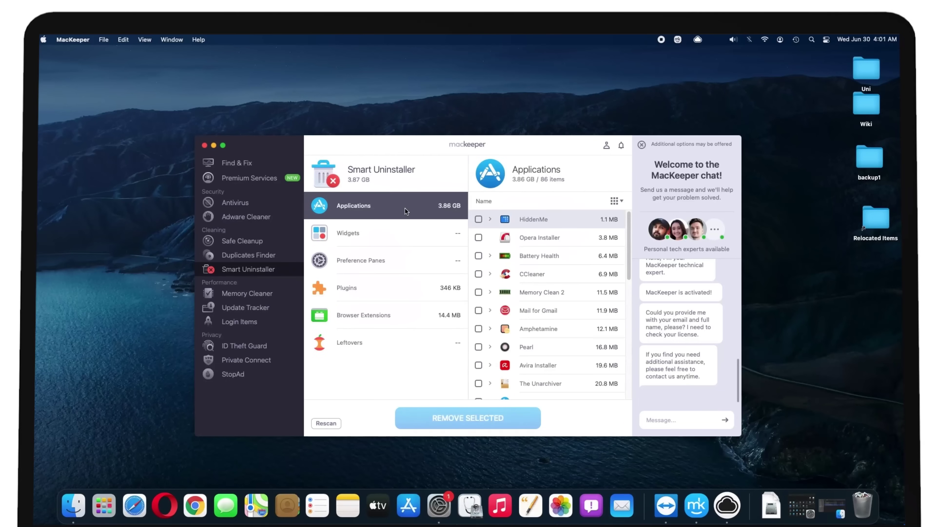
{"action": "left_click", "coordinate": [479, 219]}
{"action": "left_click", "coordinate": [478, 256]}
{"action": "left_click", "coordinate": [478, 292]}
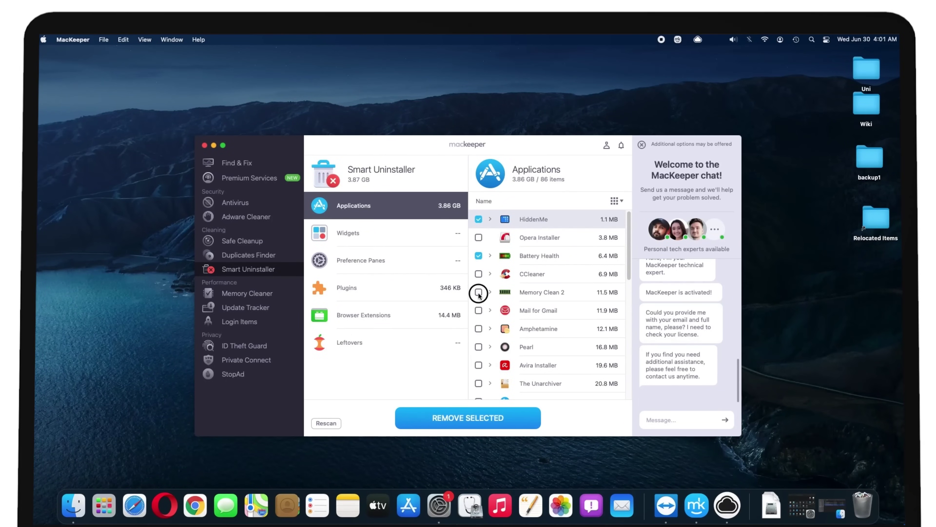
{"action": "scroll", "coordinate": [531, 310], "scroll_direction": "down", "scroll_amount": 10}
{"action": "left_click", "coordinate": [478, 231]}
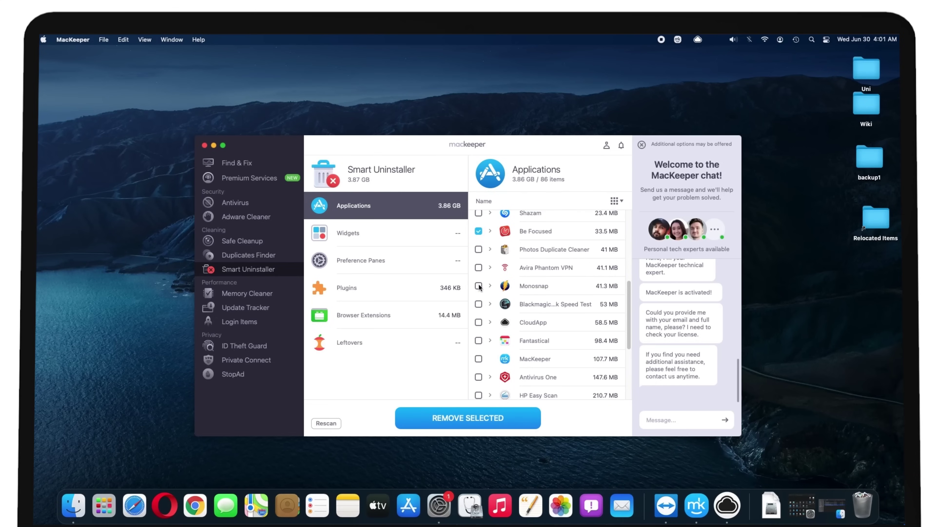
{"action": "scroll", "coordinate": [478, 311], "scroll_direction": "down", "scroll_amount": 5}
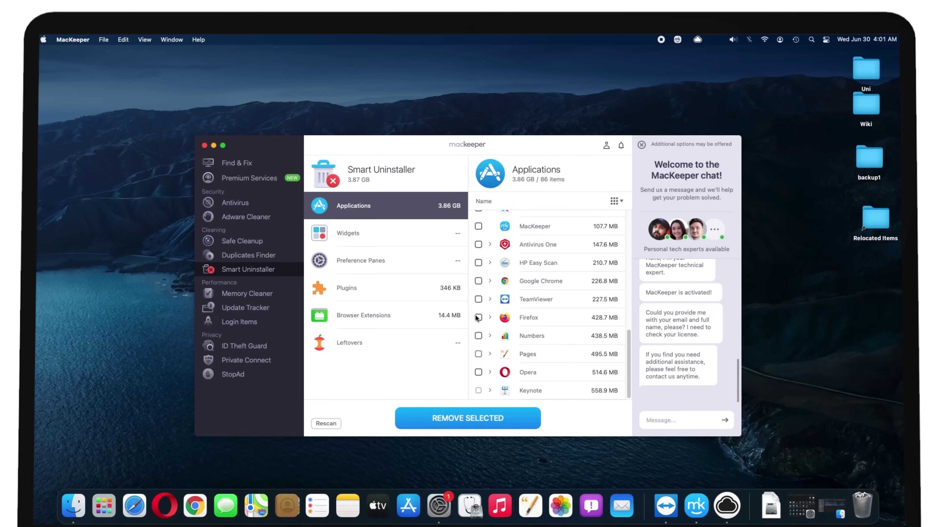
{"action": "left_click", "coordinate": [477, 416]}
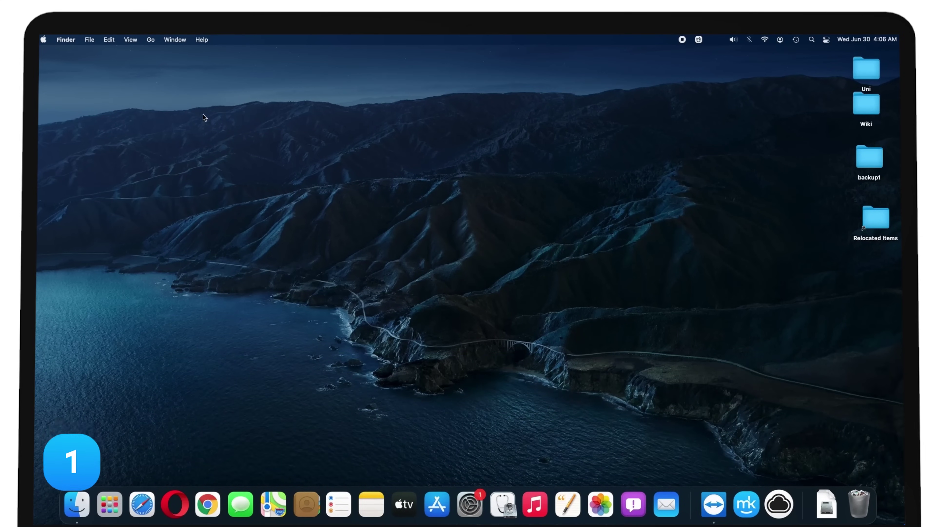
Open System Preferences from the Apple menu
{"action": "left_click", "coordinate": [43, 40]}
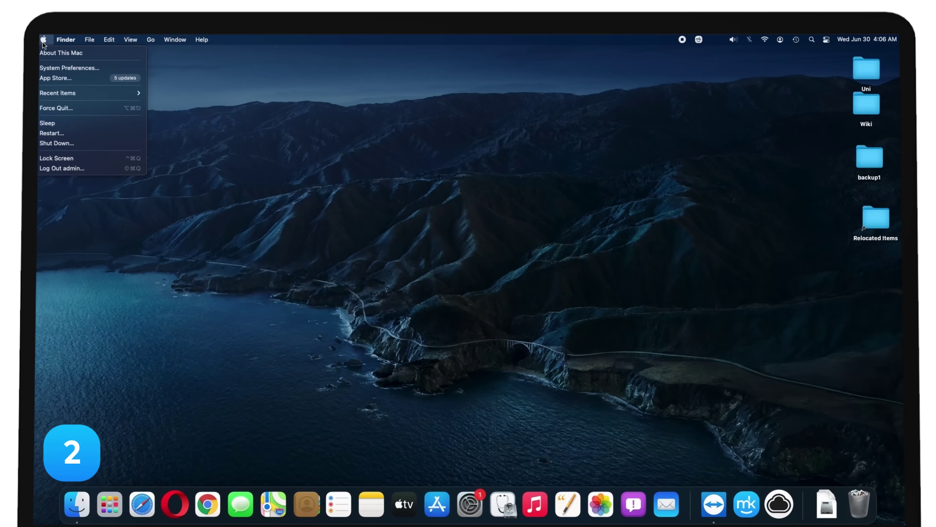
{"action": "left_click", "coordinate": [53, 70]}
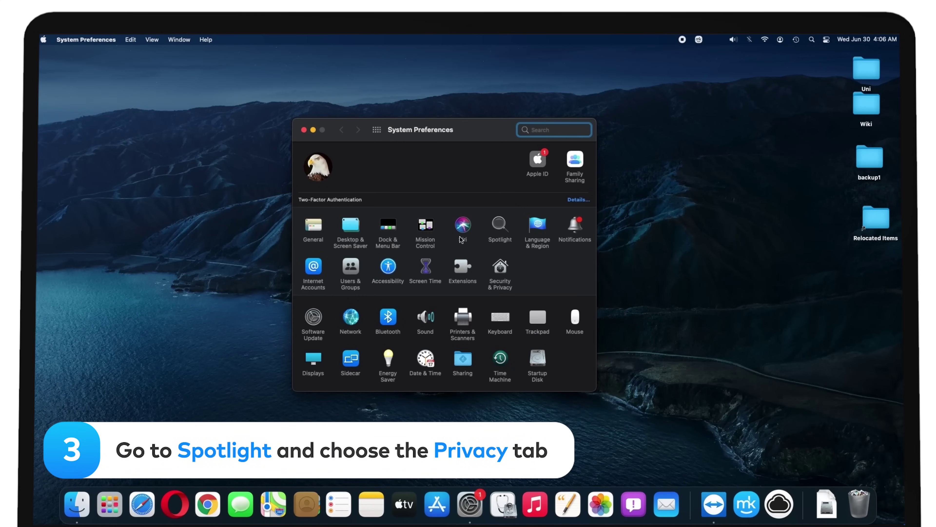
Drag Macintosh HD from Finder into Spotlight's Privacy list and confirm excluding it
{"action": "left_click", "coordinate": [498, 231]}
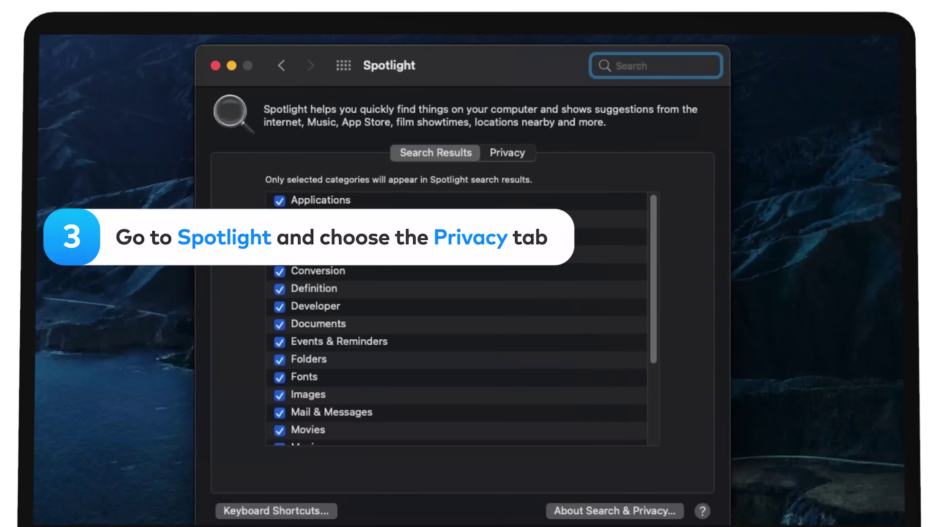
{"action": "left_click", "coordinate": [514, 157]}
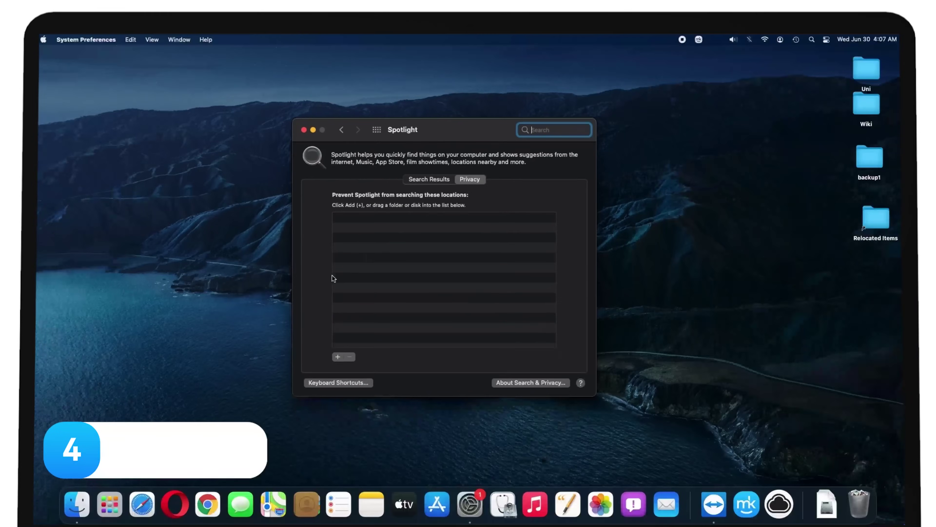
{"action": "left_click", "coordinate": [82, 496]}
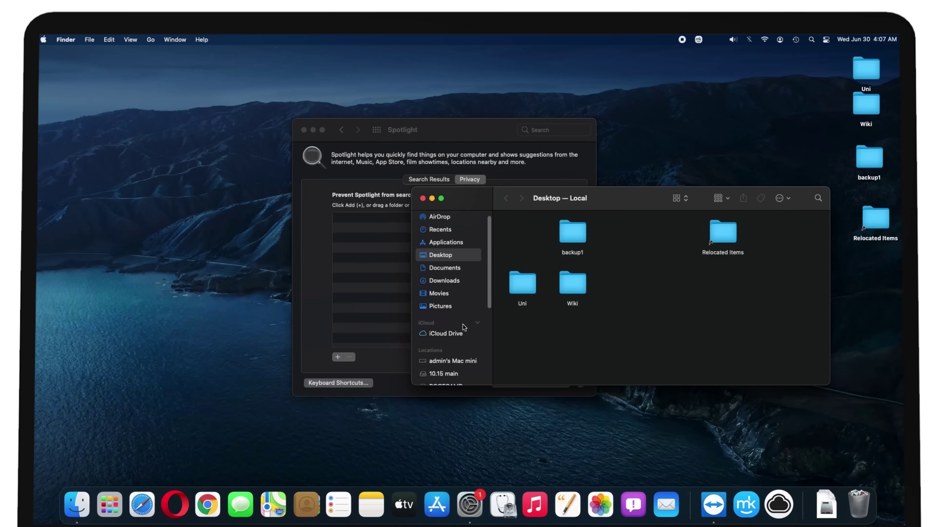
{"action": "scroll", "coordinate": [463, 326], "scroll_direction": "down", "scroll_amount": 3}
{"action": "left_click", "coordinate": [462, 324]}
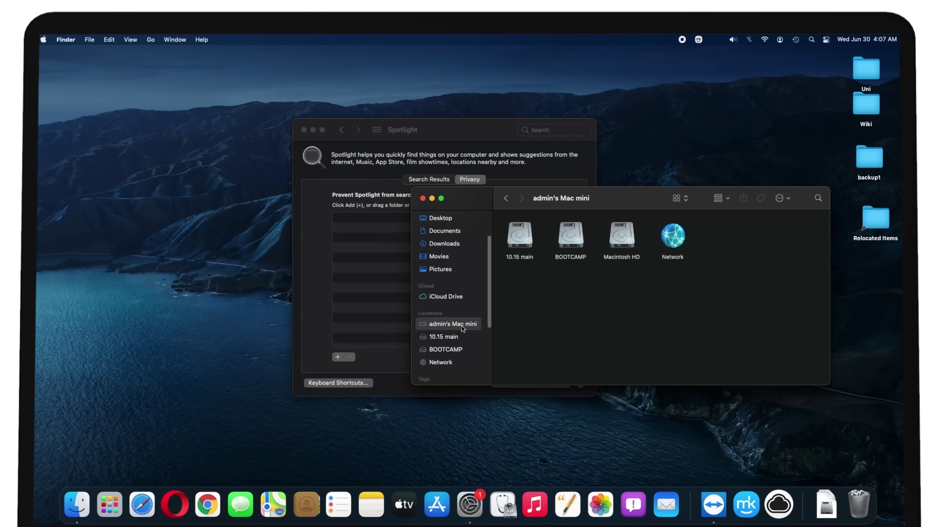
{"action": "left_click", "coordinate": [626, 237]}
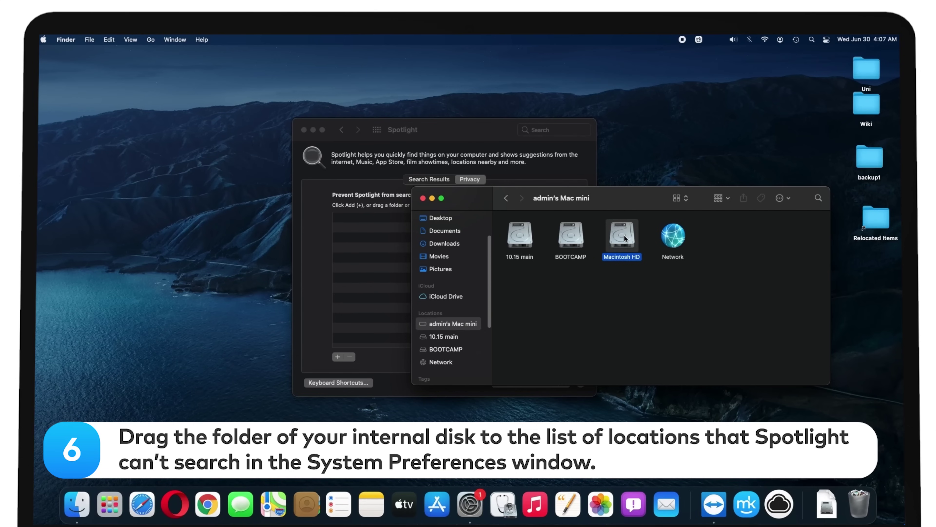
{"action": "left_click_drag", "start_coordinate": [626, 238], "coordinate": [381, 255]}
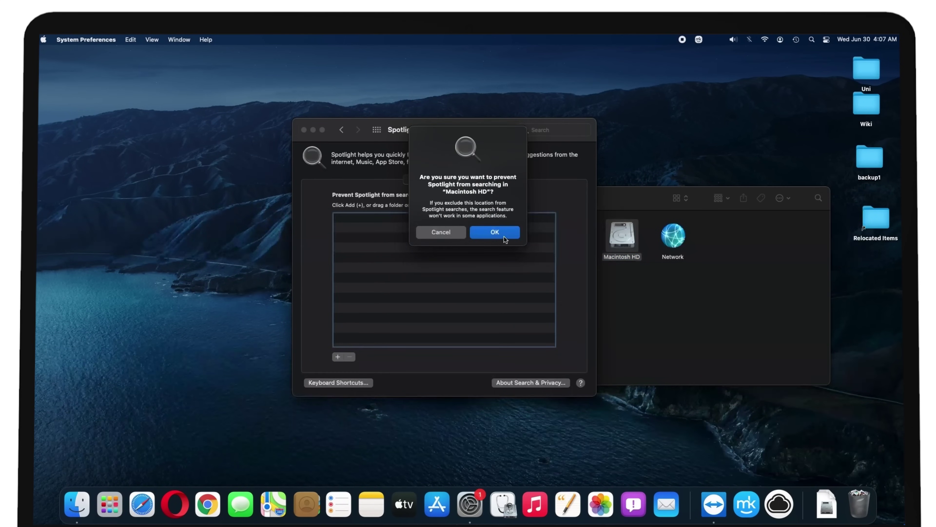
{"action": "left_click", "coordinate": [504, 237]}
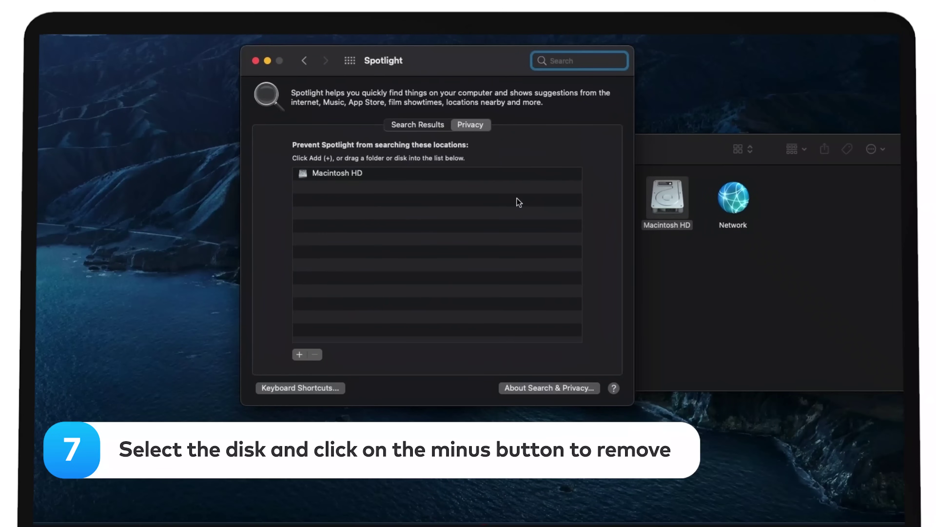
Remove Macintosh HD from Spotlight's Privacy list, close System Preferences and Finder, and bring up Spotlight
{"action": "left_click", "coordinate": [395, 176]}
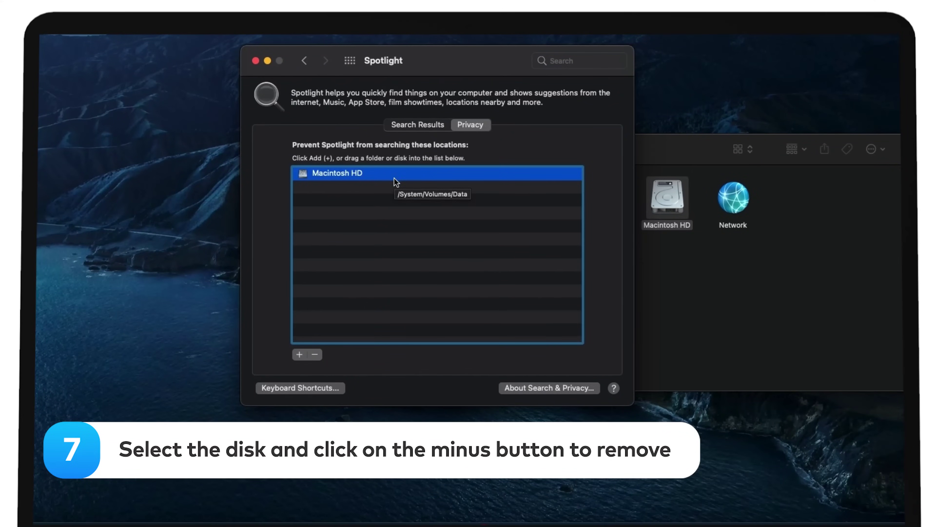
{"action": "left_click", "coordinate": [319, 355]}
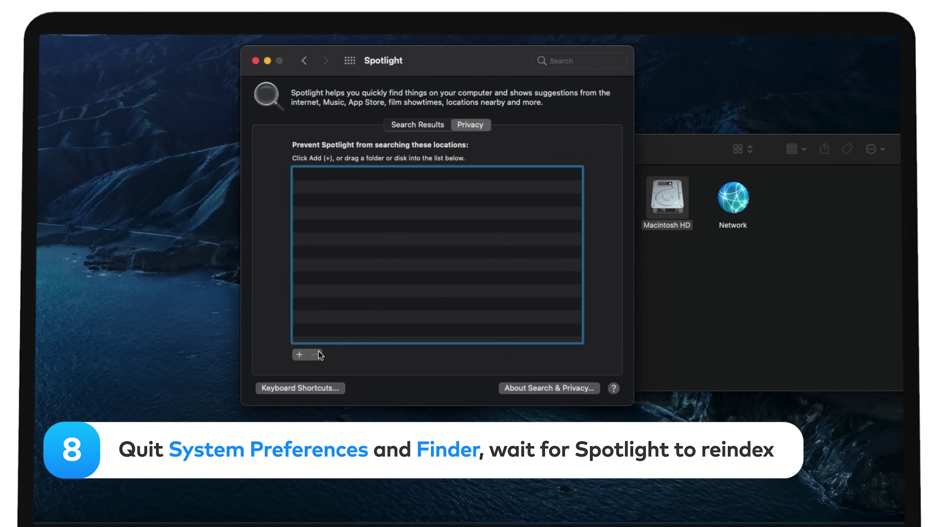
{"action": "left_click", "coordinate": [255, 62]}
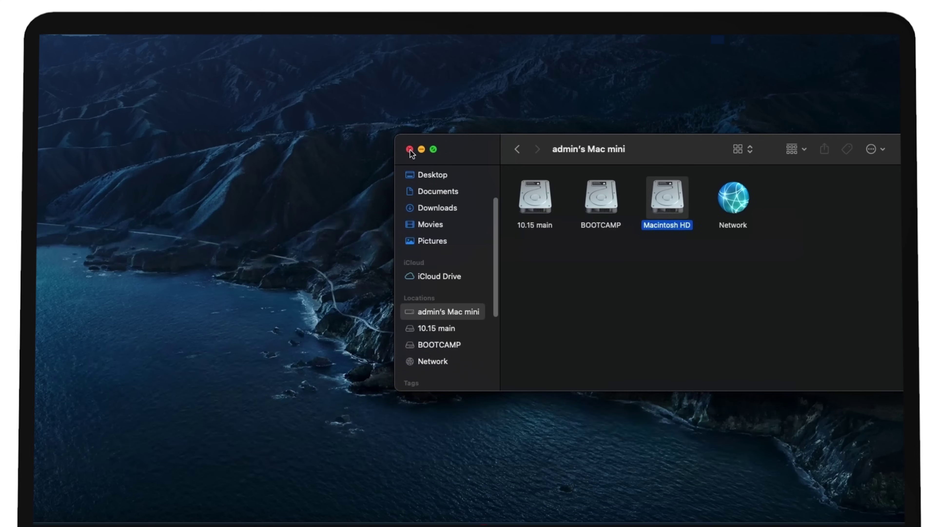
{"action": "left_click", "coordinate": [410, 150]}
{"action": "key", "text": "super+space"}
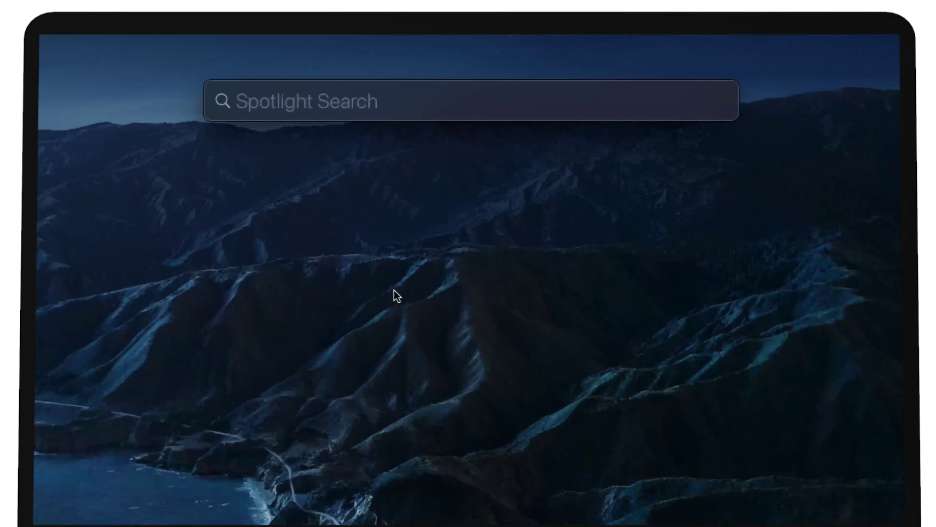
Enter 'activity' in Spotlight to find Activity Monitor while the index rebuilds
{"action": "type", "text": "activity"}
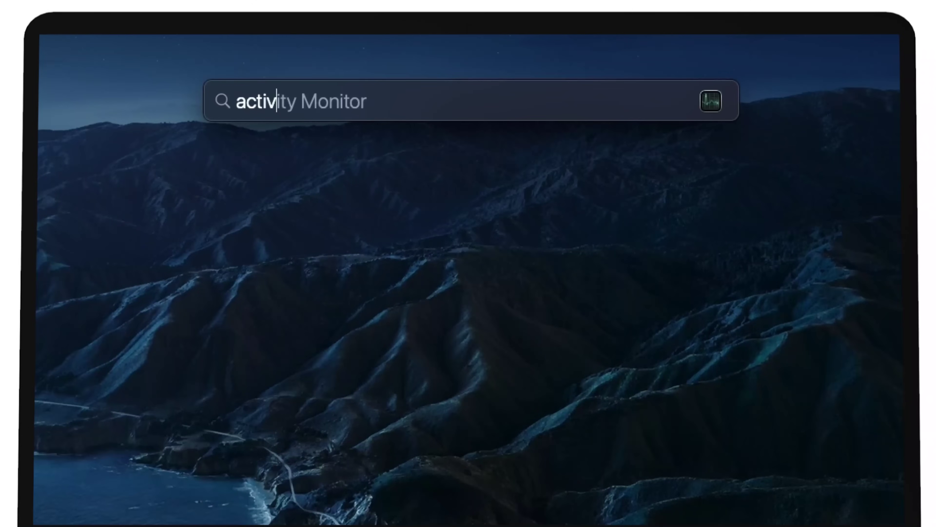